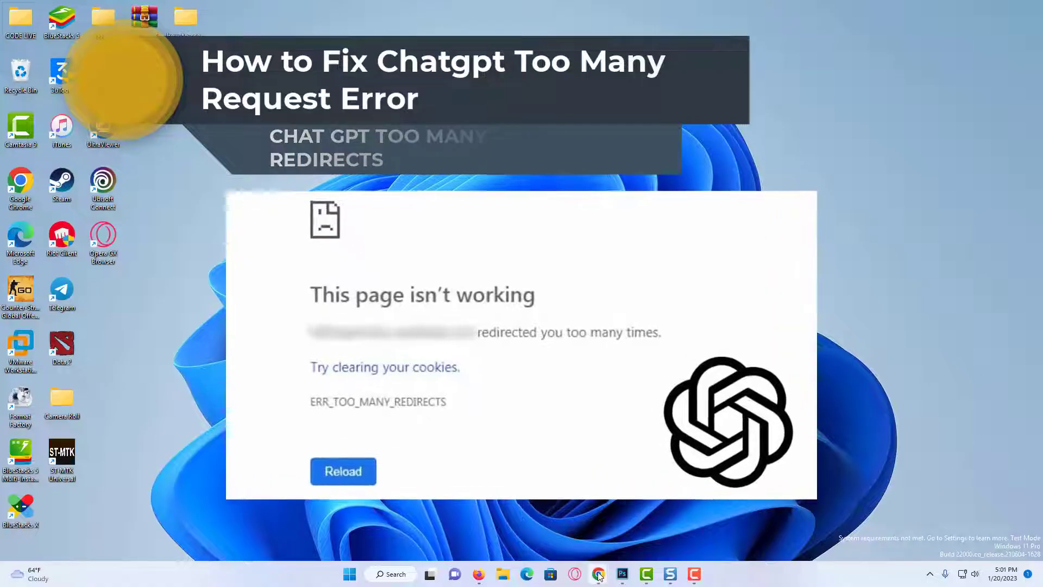
Bring the Chrome window showing the new Google tab to the front.
mouse_move(598, 576)
left_click(660, 522)
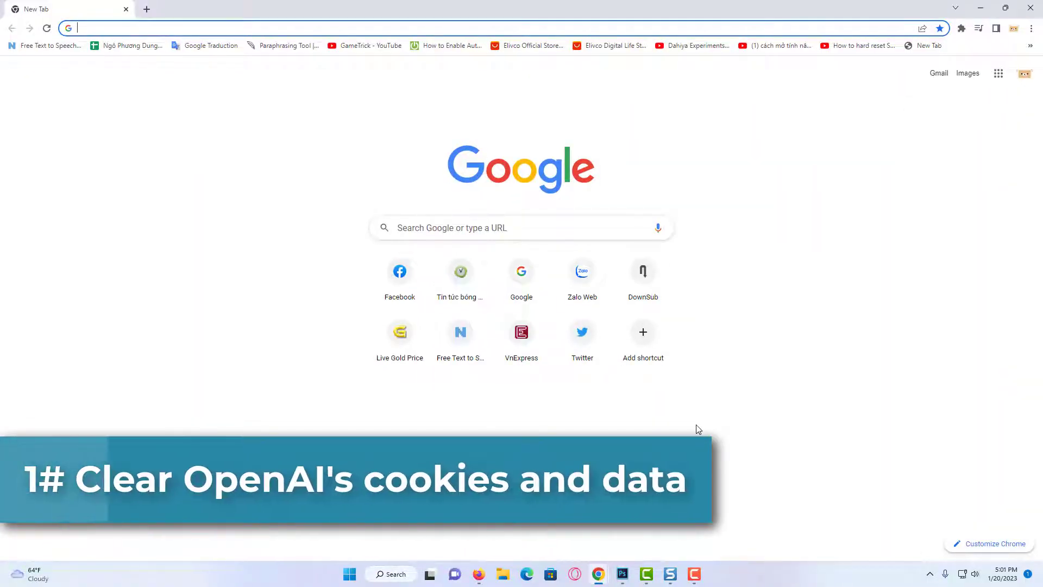
Check on the About Google Chrome page that version 109.0.5414.75 is up to date.
left_click(1033, 31)
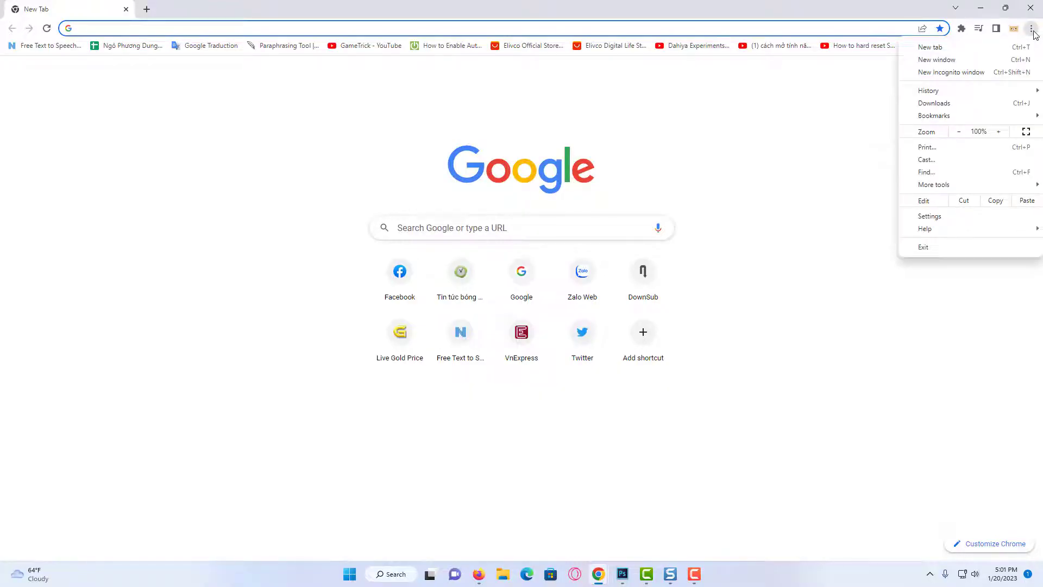
mouse_move(980, 233)
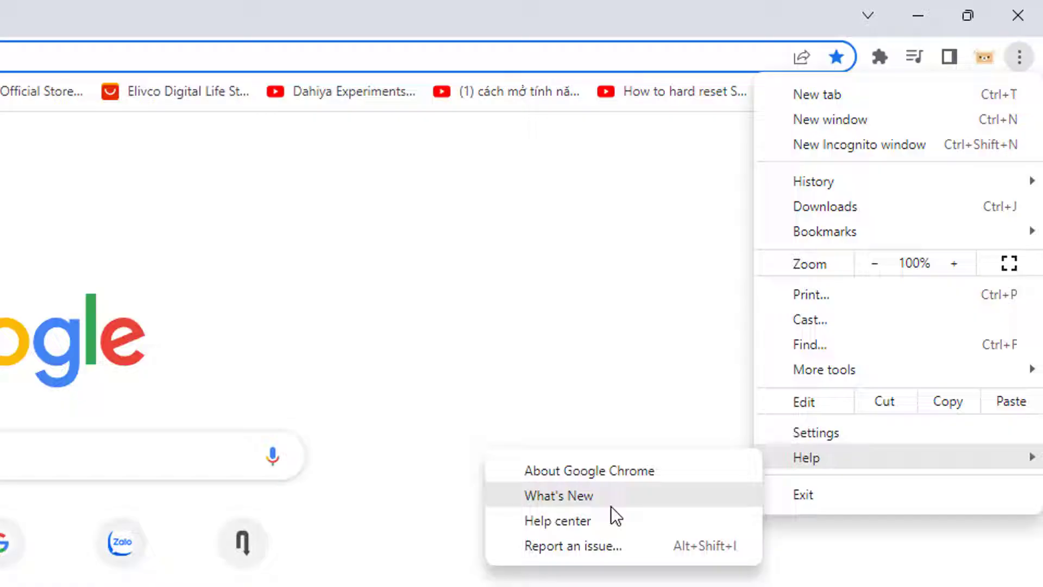
left_click(582, 468)
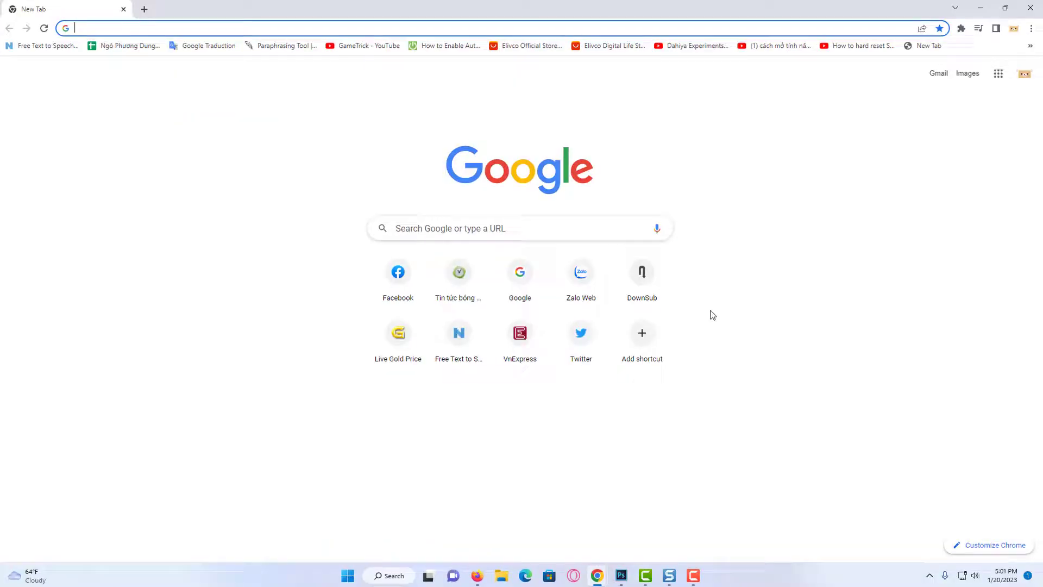
Go to the Cookies and other site data page under Privacy and security settings.
left_click(1017, 67)
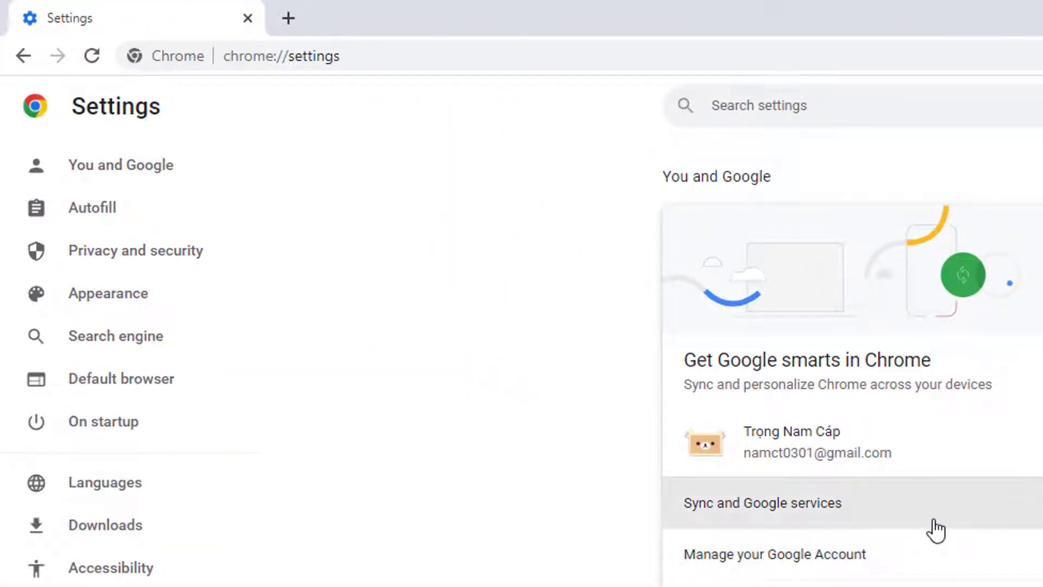
left_click(142, 259)
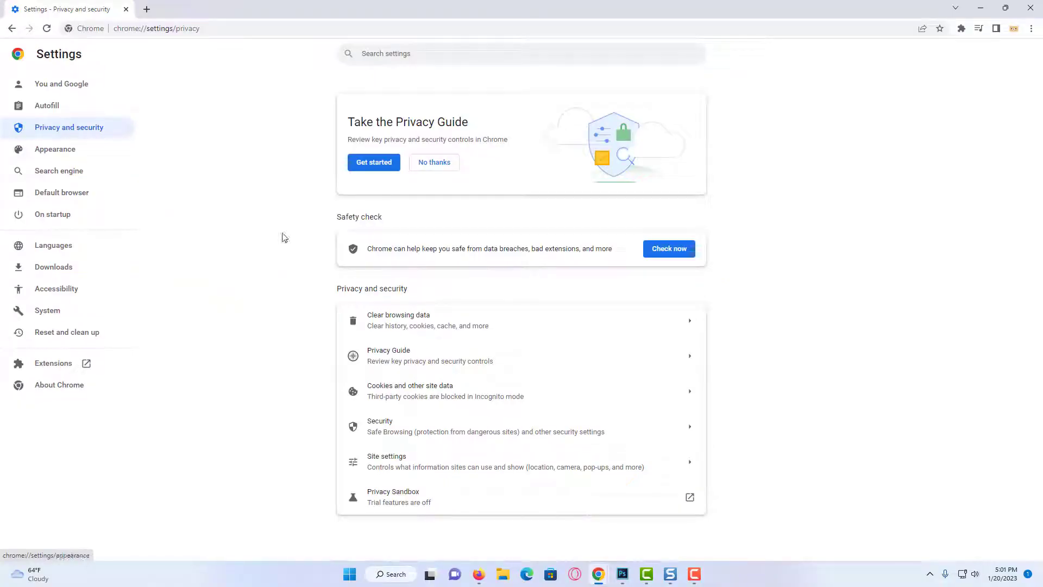
left_click(469, 397)
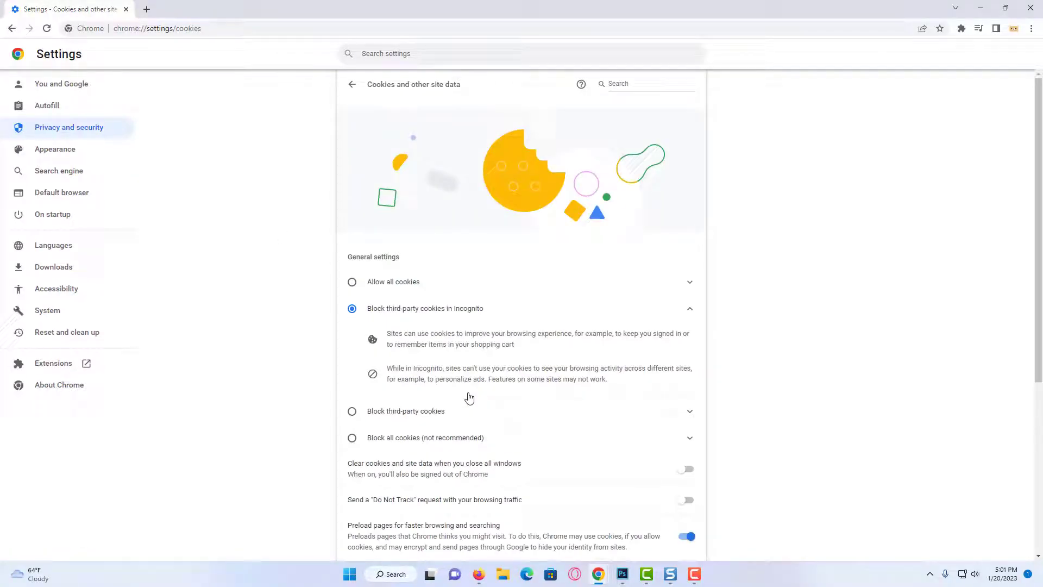
scroll(469, 398, "down", 4)
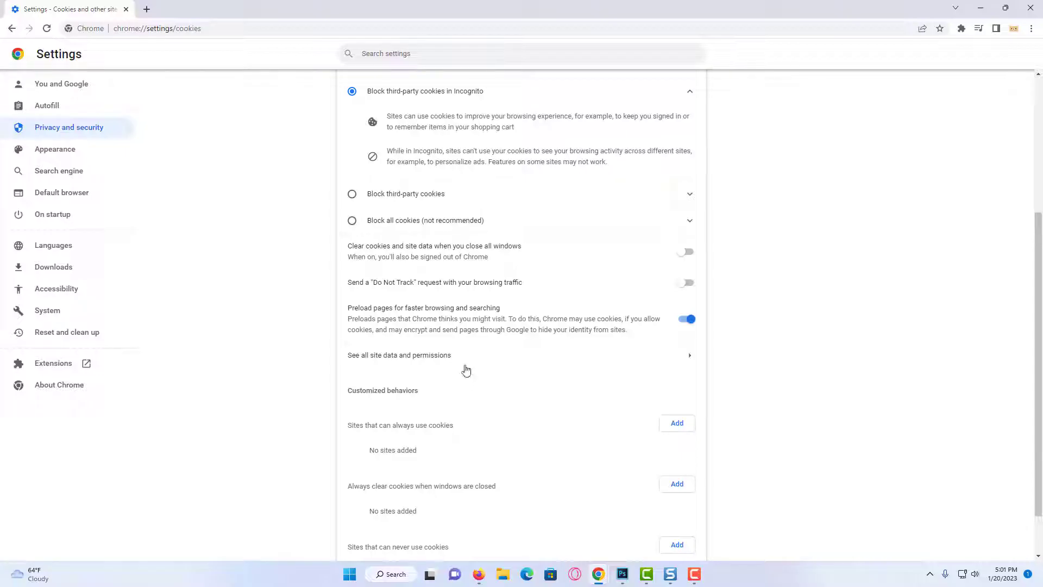
Filter all site data by 'openai' and clear openai.com's cookies and stored data.
left_click(461, 356)
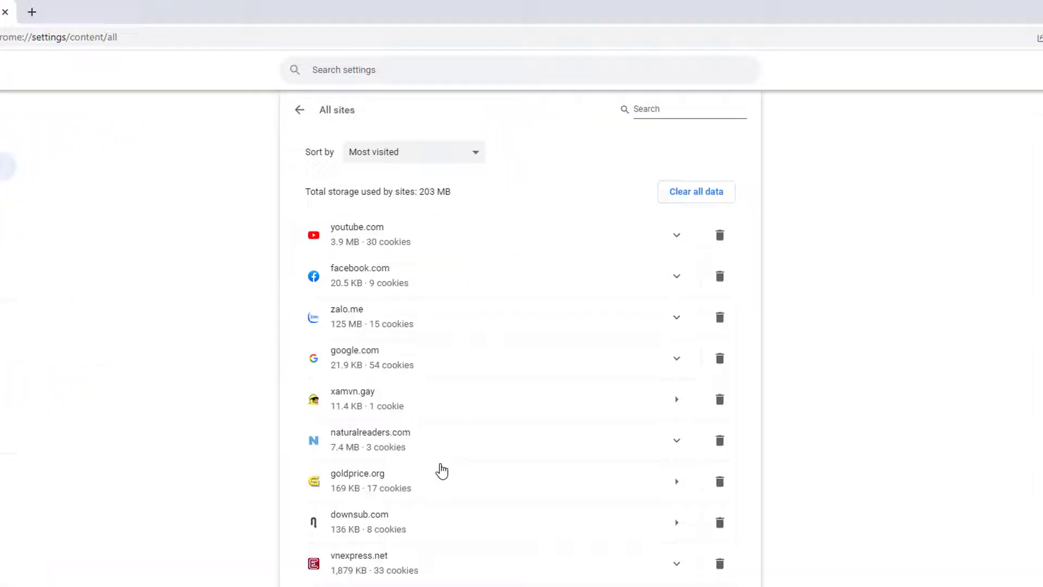
left_click(716, 168)
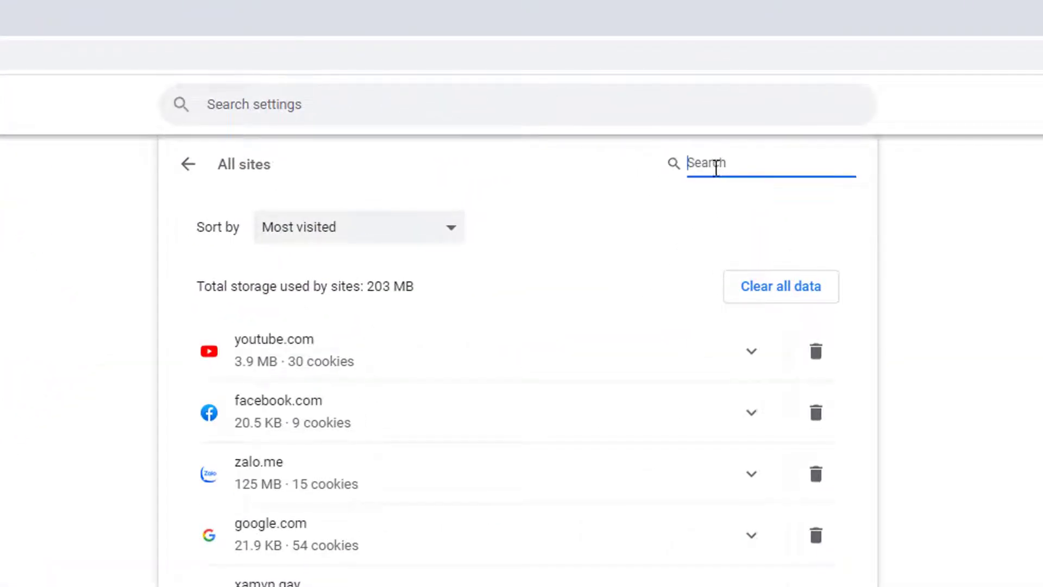
type("open")
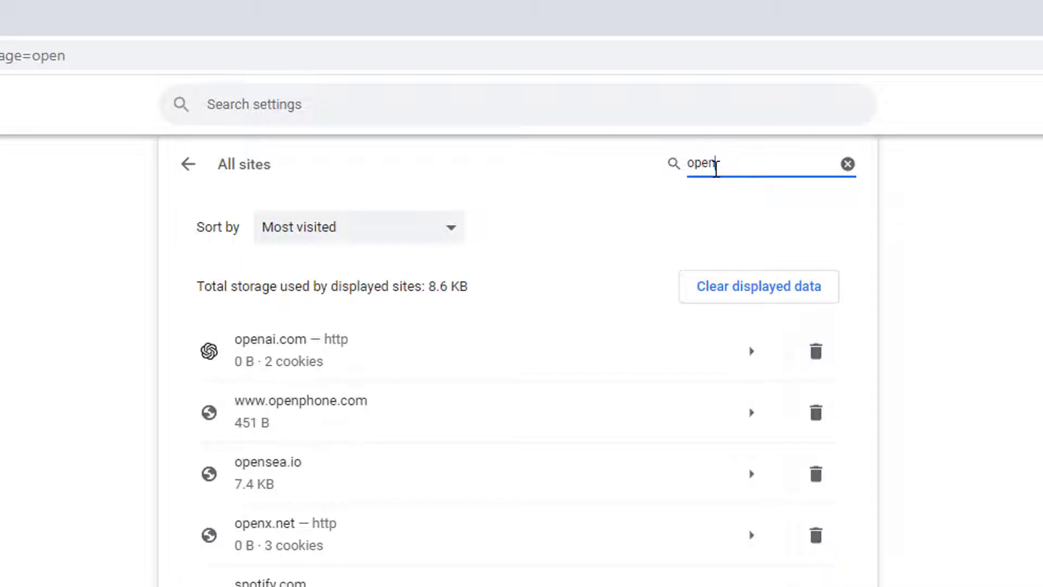
type("ai")
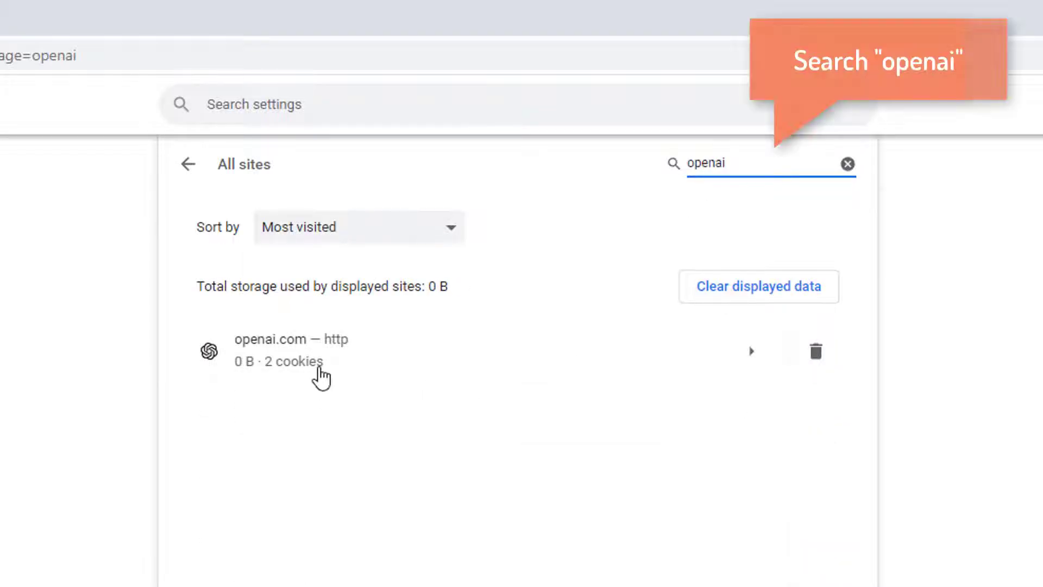
left_click(804, 359)
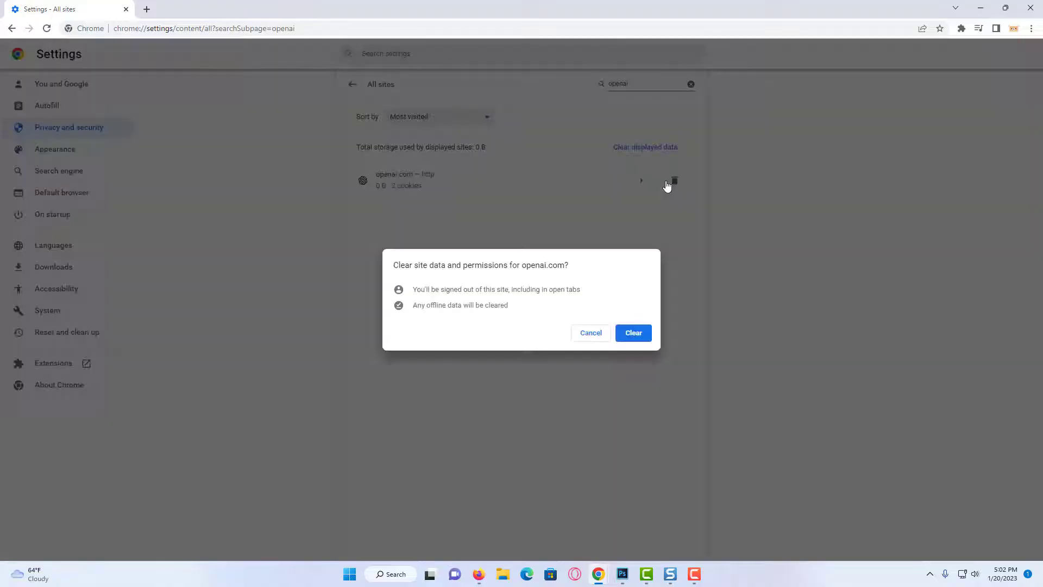
left_click(634, 333)
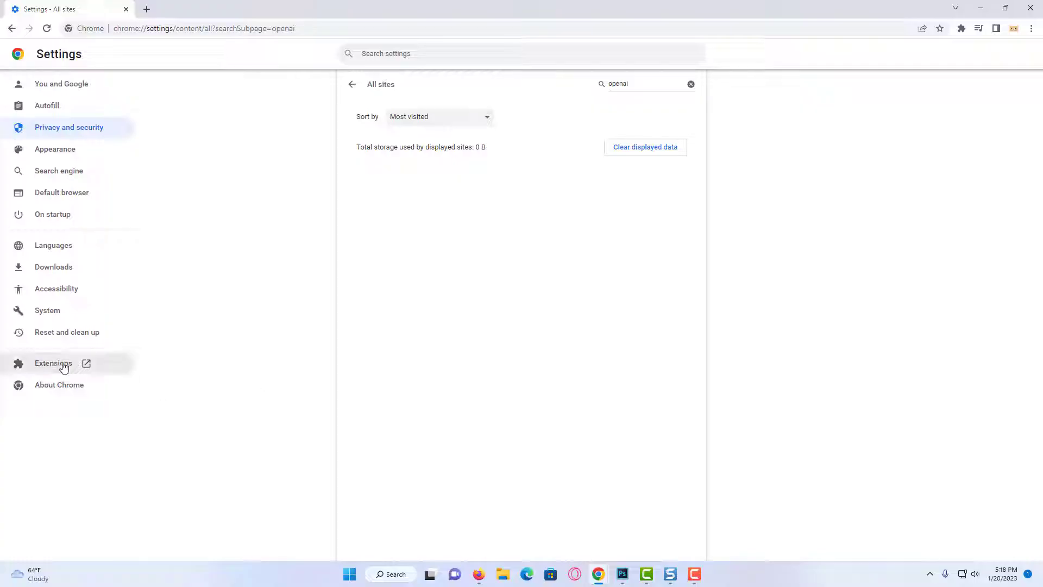
Turn off the Hola VPN, vidIQ Vision and Grammarly extensions.
left_click(53, 362)
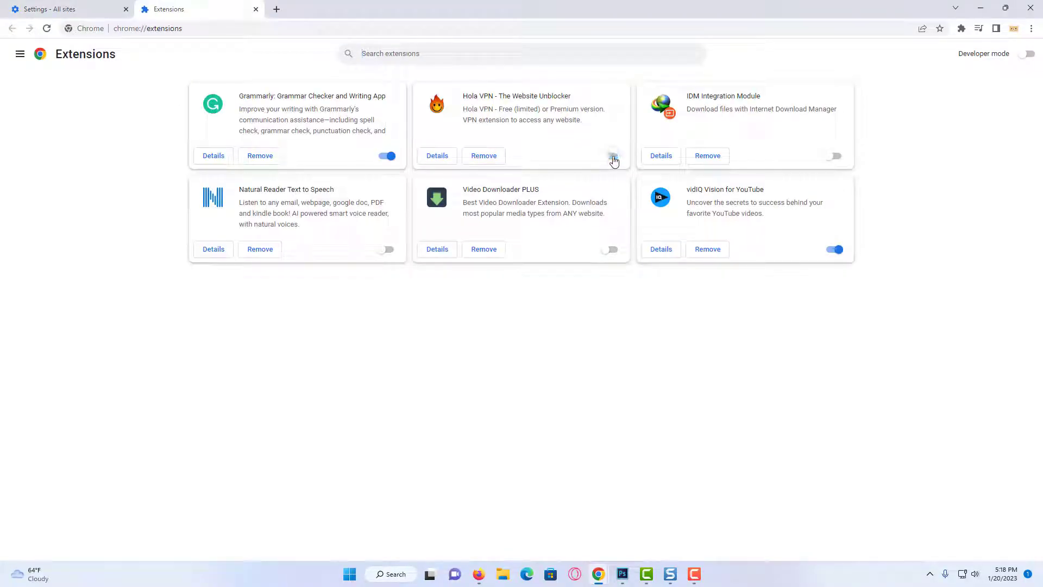
left_click(613, 157)
left_click(840, 251)
left_click(386, 157)
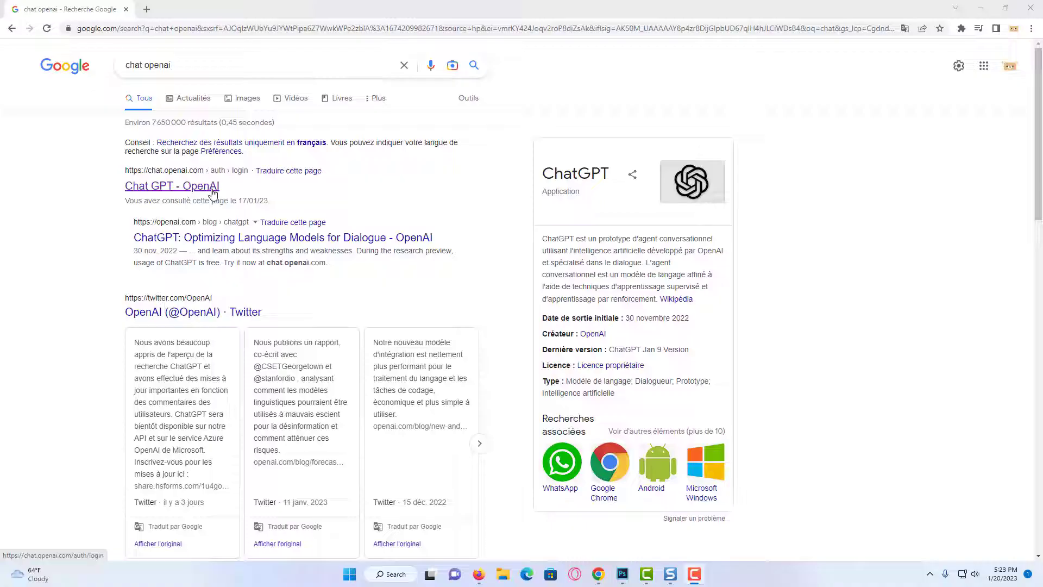
Open the Chat GPT - OpenAI result in an incognito window and start logging in.
right_click(213, 193)
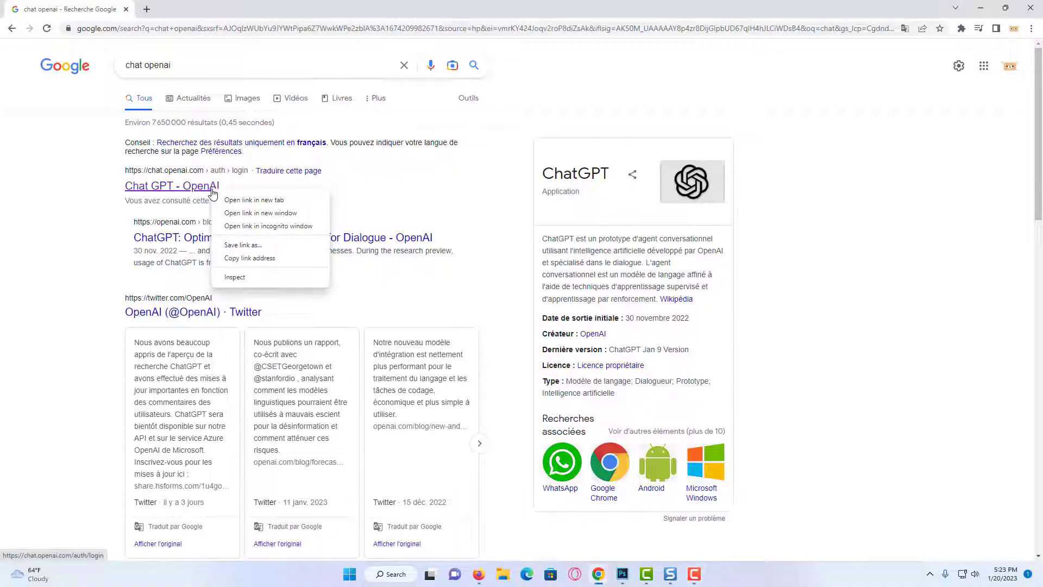
left_click(303, 232)
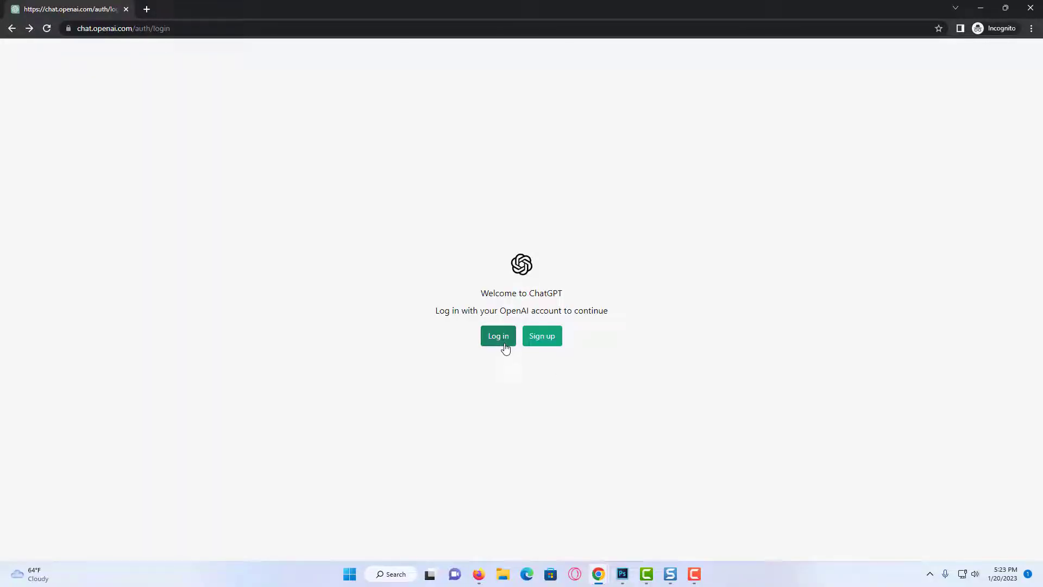
left_click(506, 349)
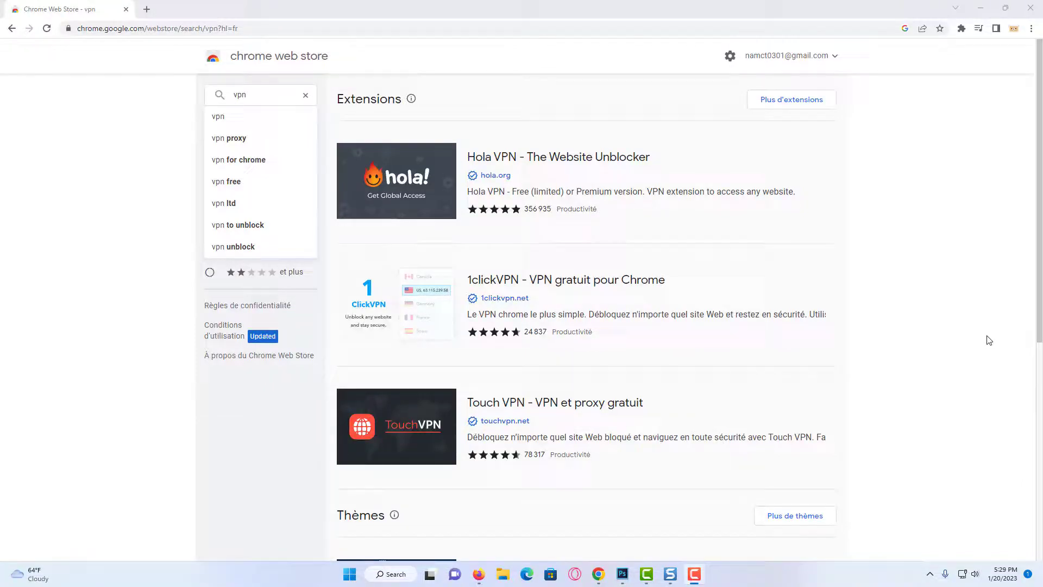
Add the Hola VPN - The Website Unblocker extension to Chrome from the Web Store.
left_click(407, 169)
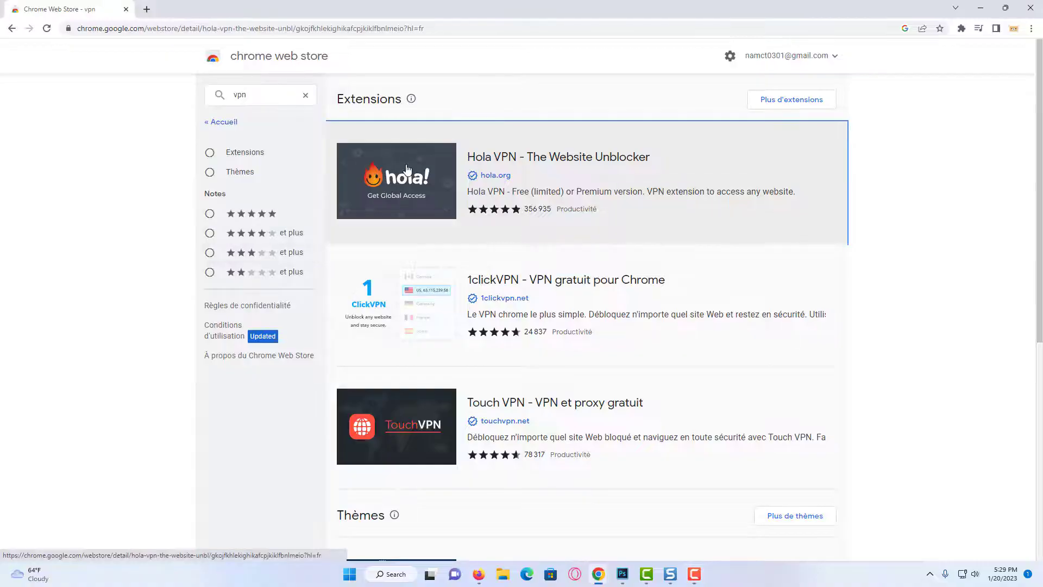
left_click(732, 129)
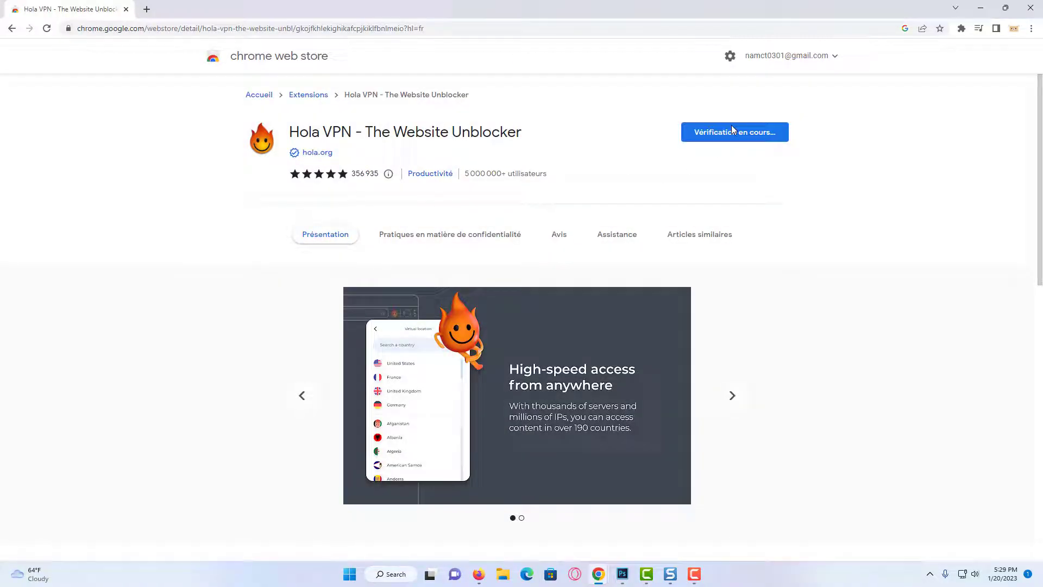
left_click(539, 118)
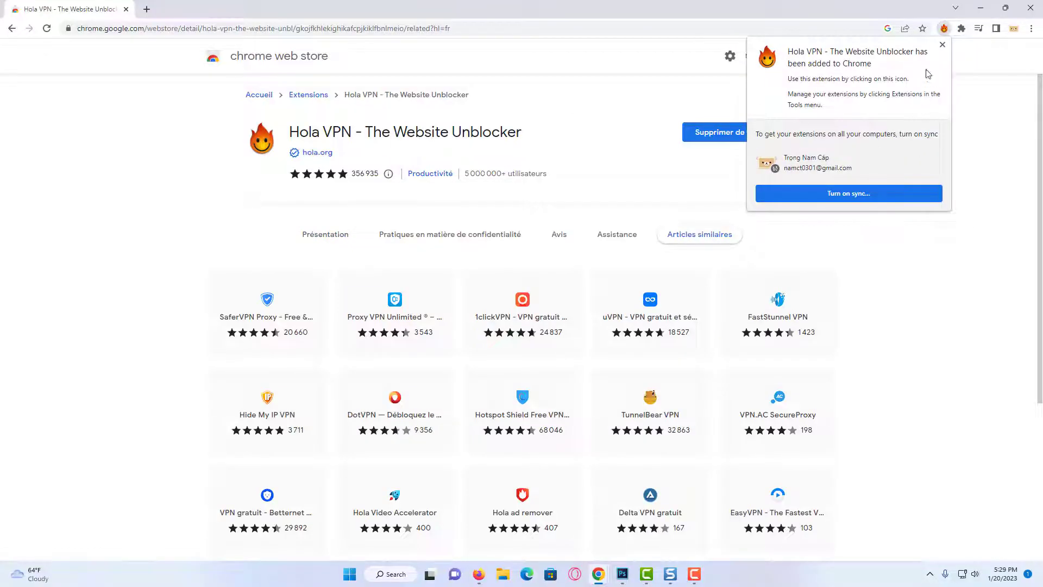
Unblock openai.com through Hola VPN via the United States and reach the ChatGPT login form.
left_click(943, 44)
left_click(962, 28)
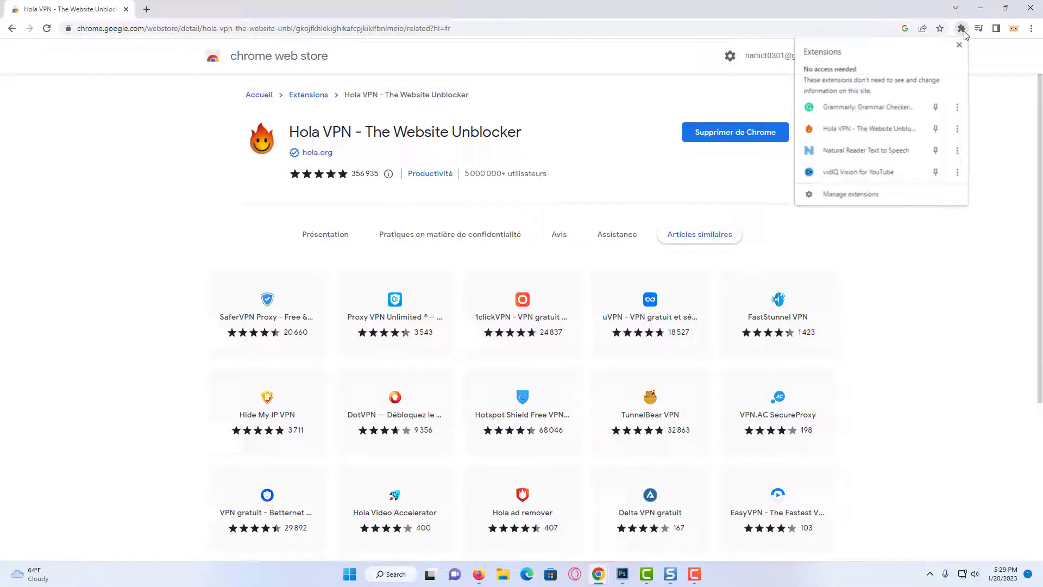
left_click(845, 132)
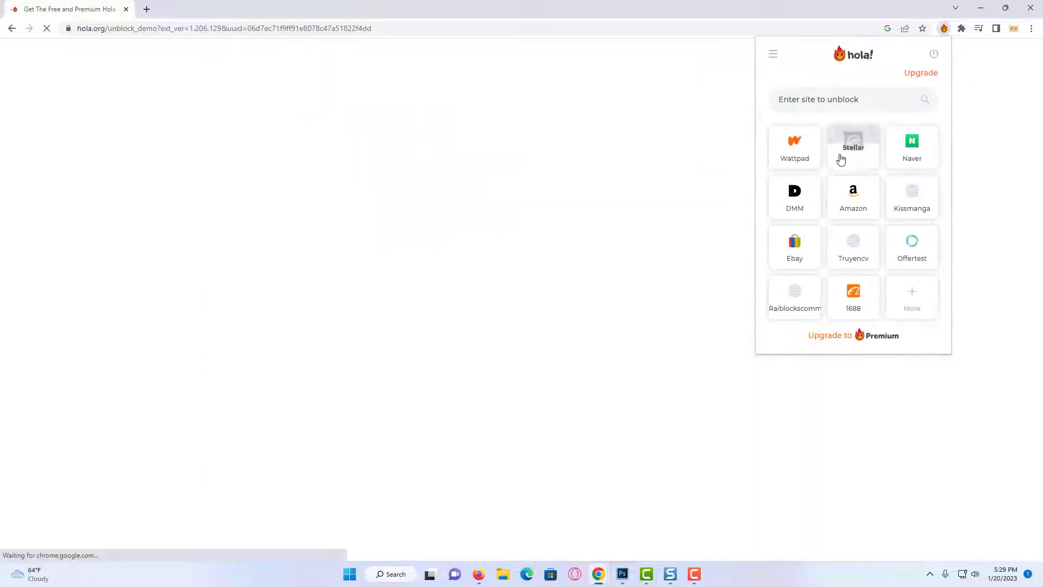
left_click(841, 99)
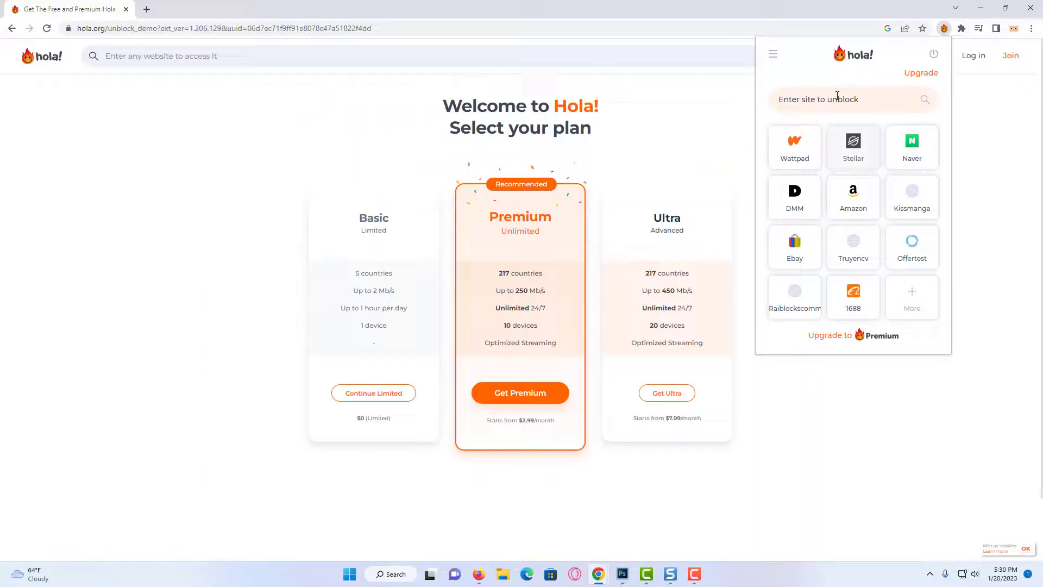
type("http://openai.com/")
key("Return")
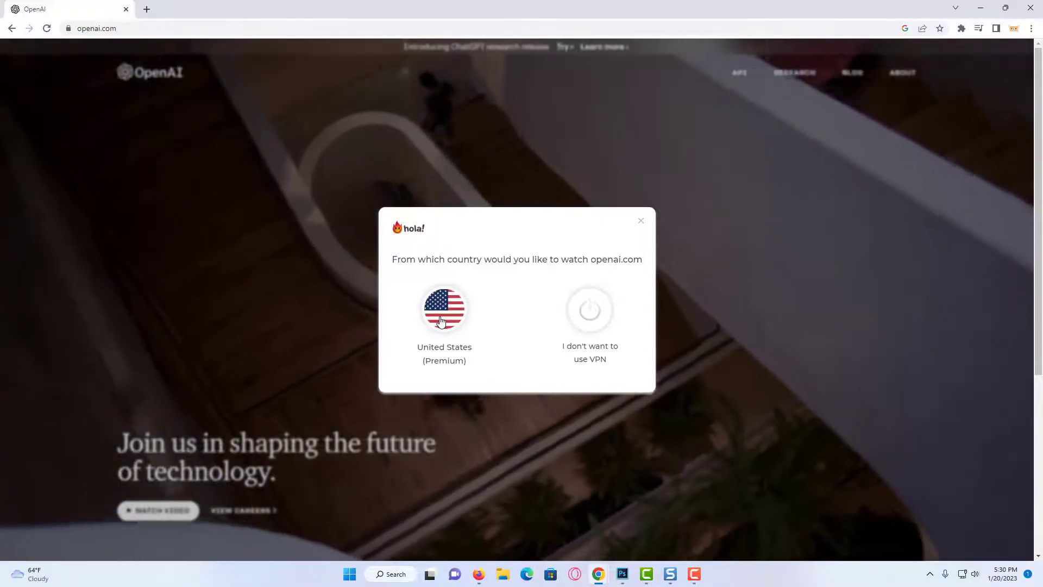
left_click(441, 321)
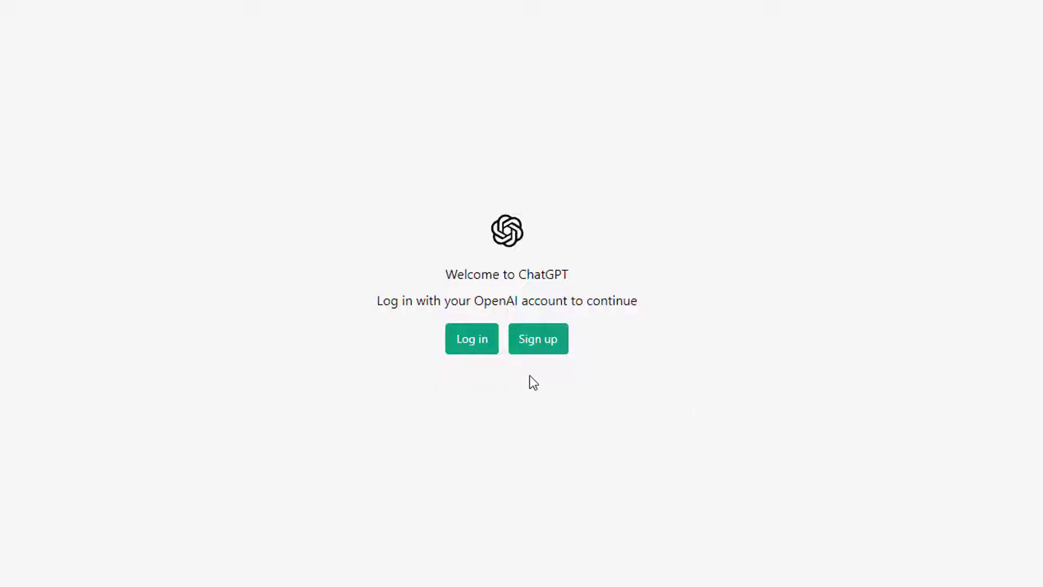
left_click(483, 352)
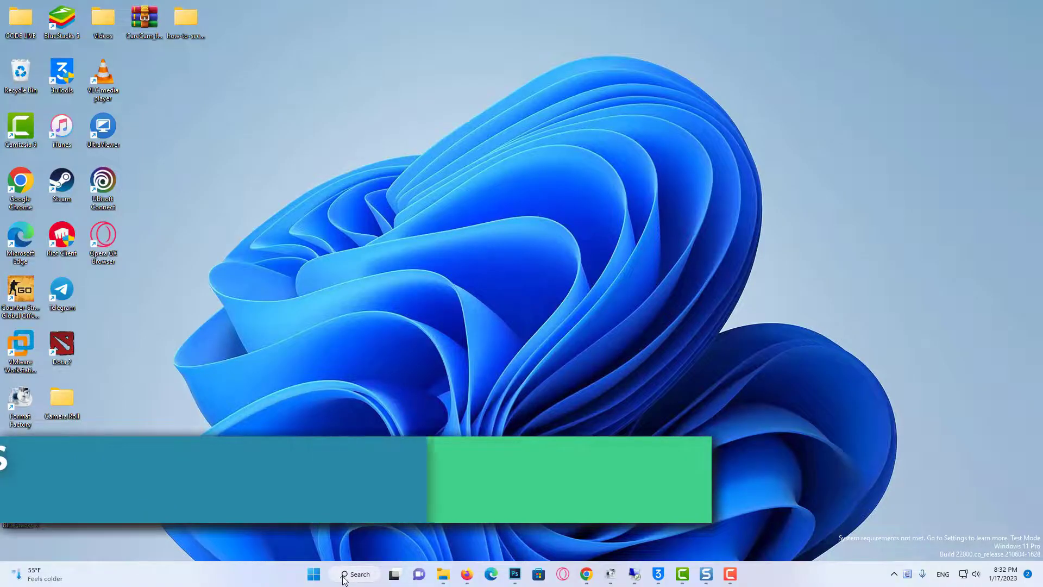
Launch Command Prompt as administrator from a Windows search for cmd.
left_click(343, 574)
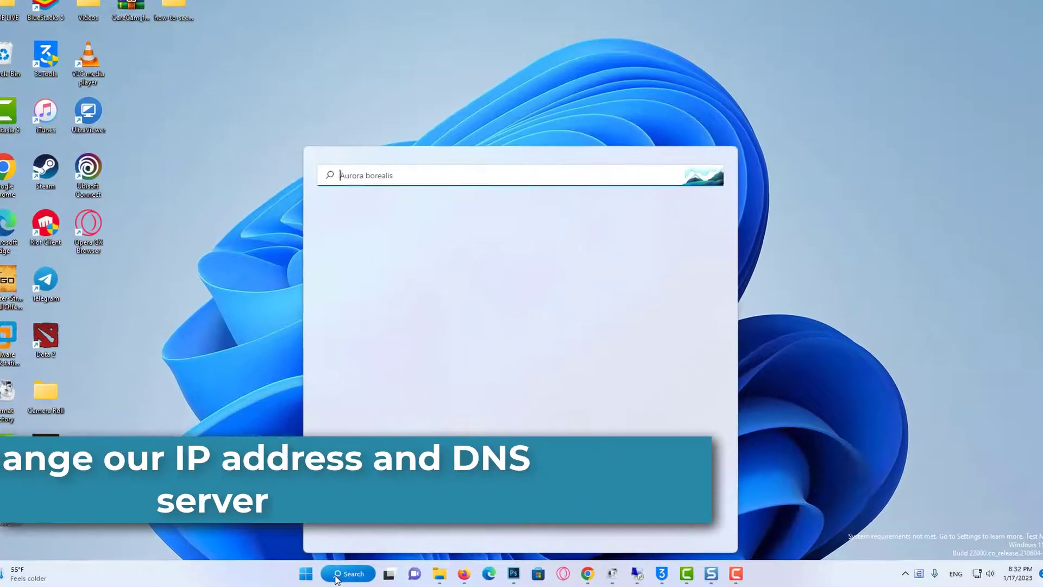
type("cmd")
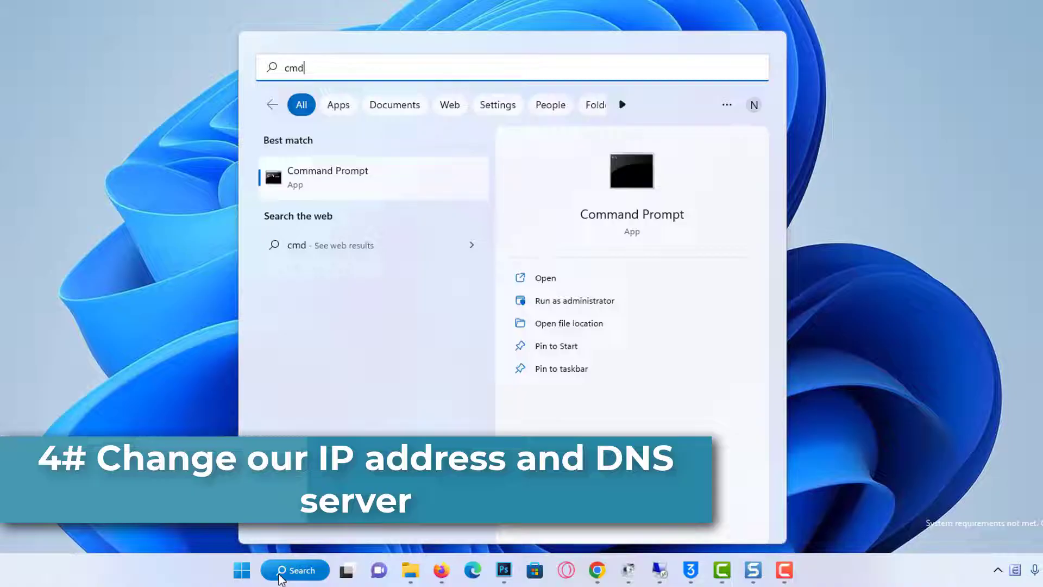
left_click(366, 182)
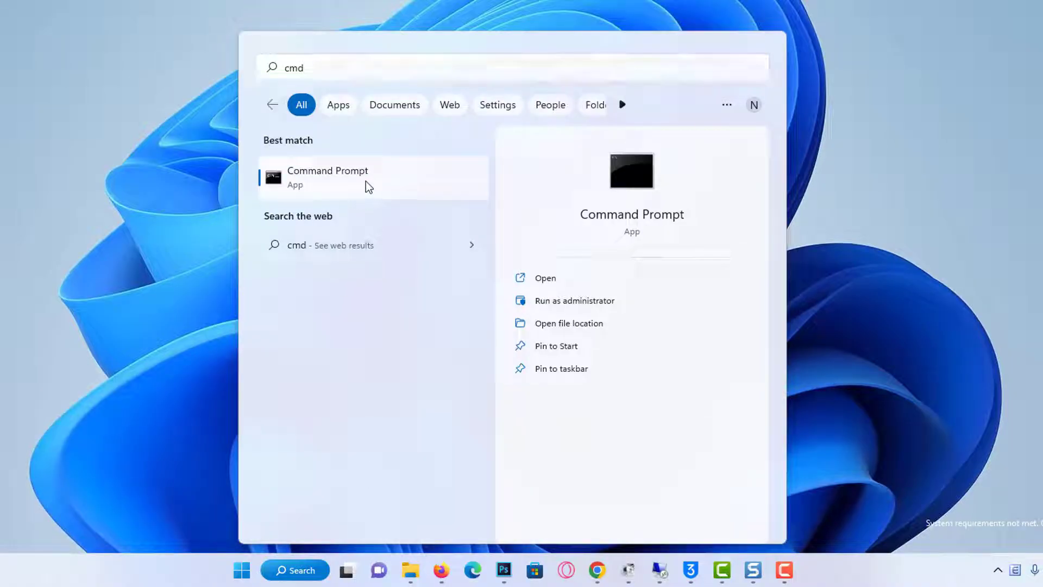
right_click(366, 183)
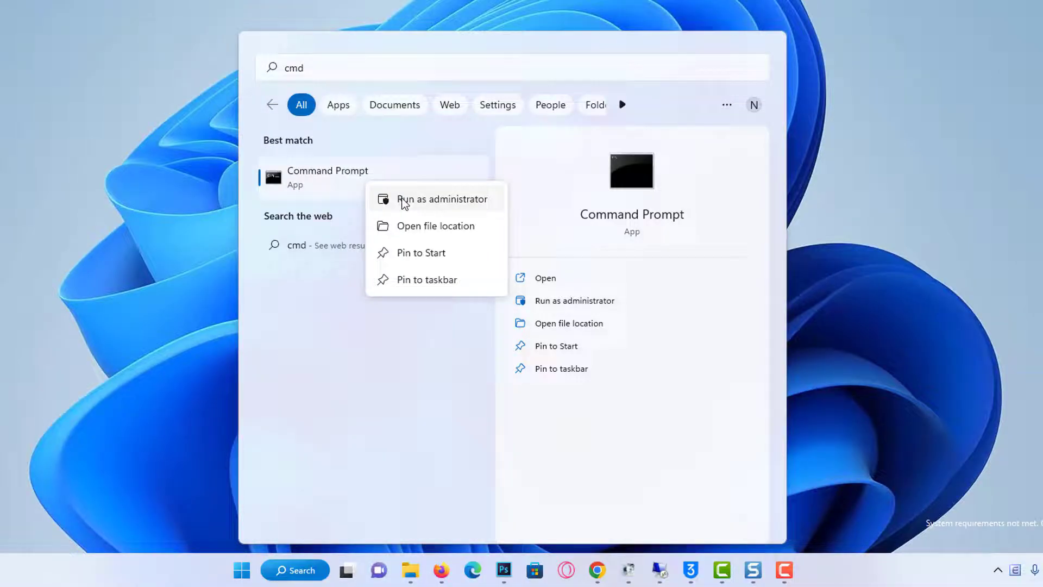
left_click(403, 199)
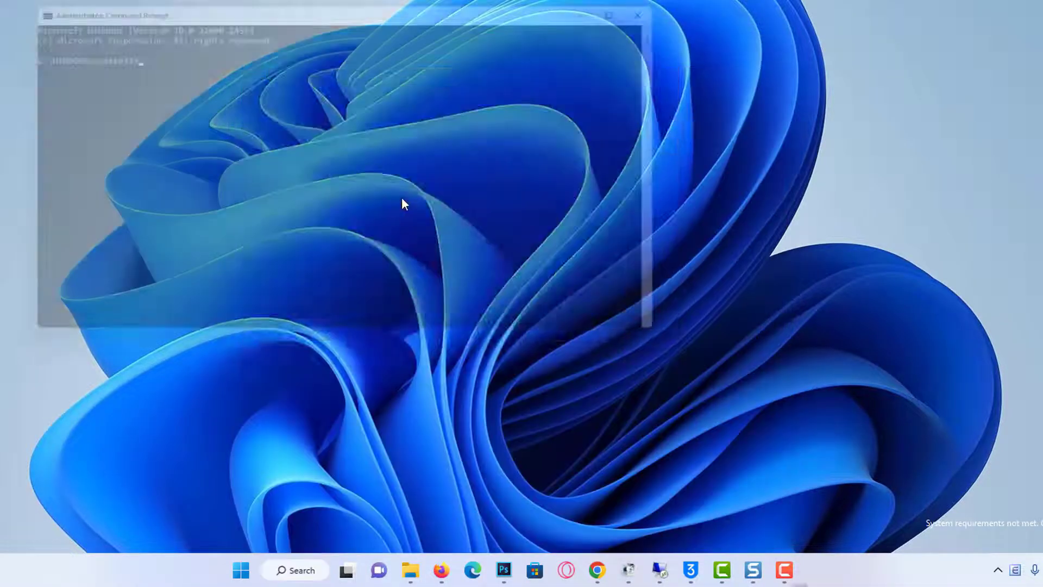
Run ipconfig /flushdns and netsh winsock reset, then close Command Prompt.
type("ipconfig /flushdns")
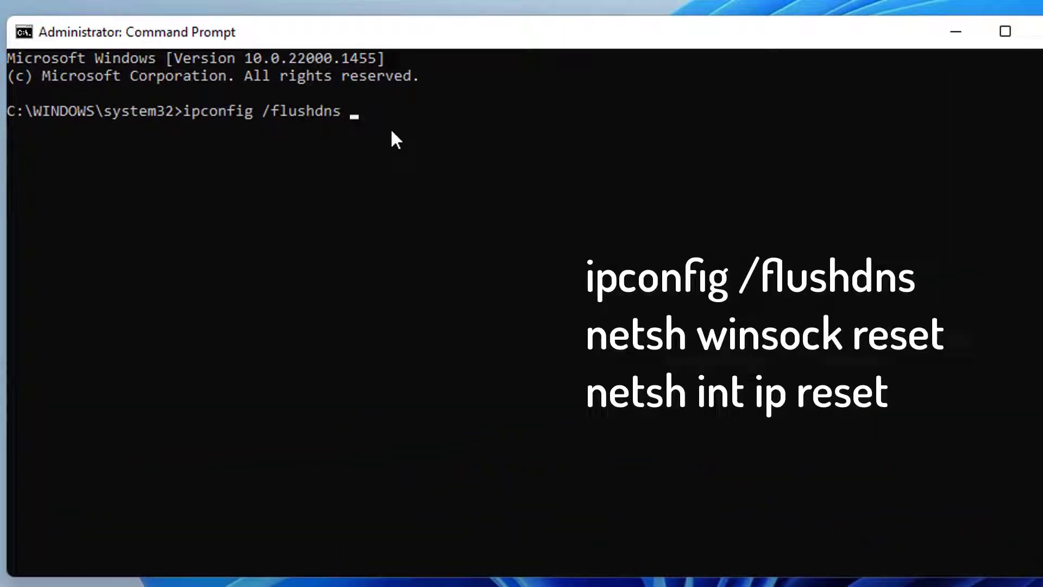
key("Return")
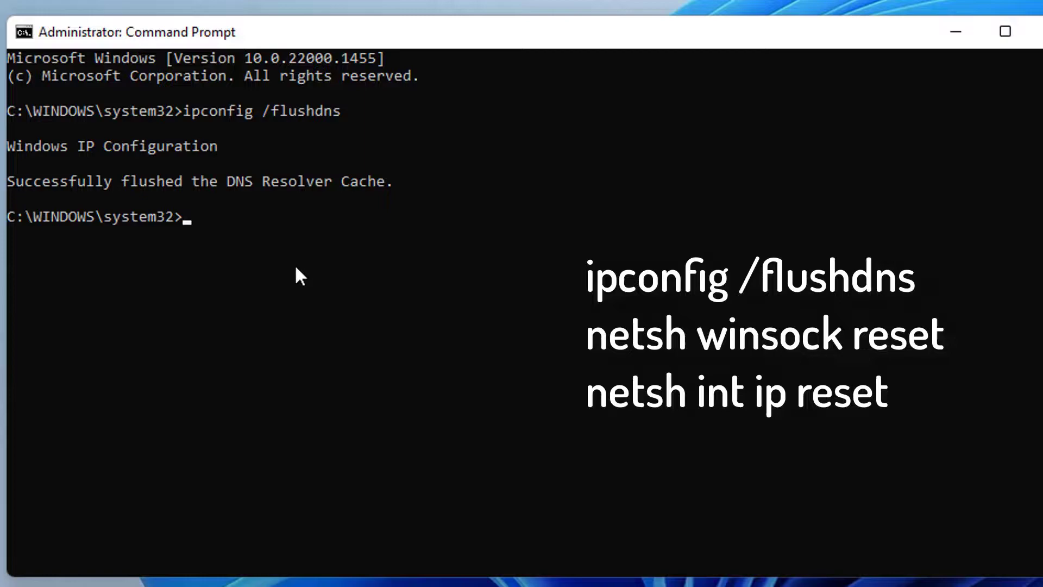
type("netsh winsock reset")
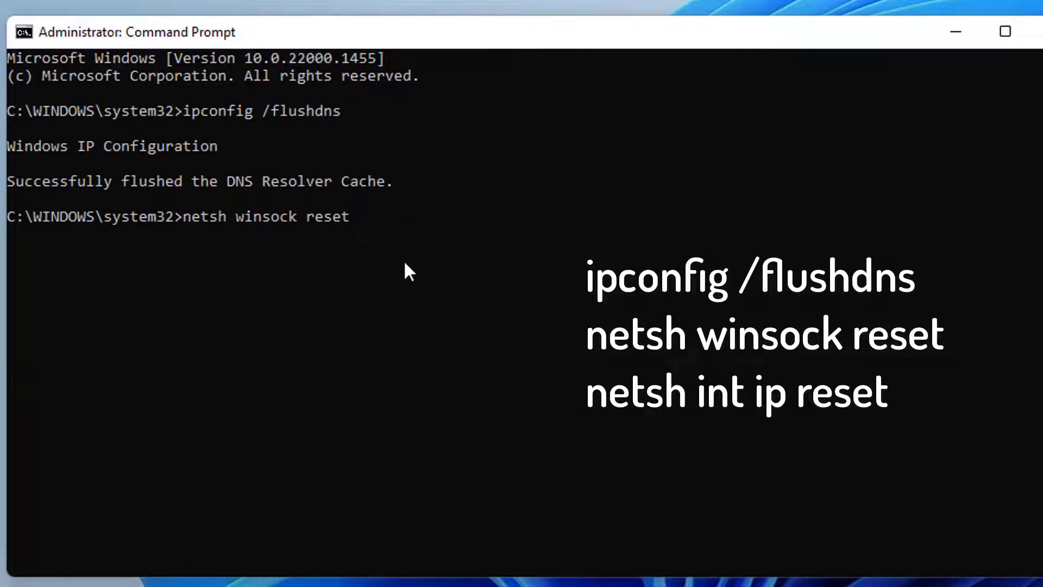
key("Return")
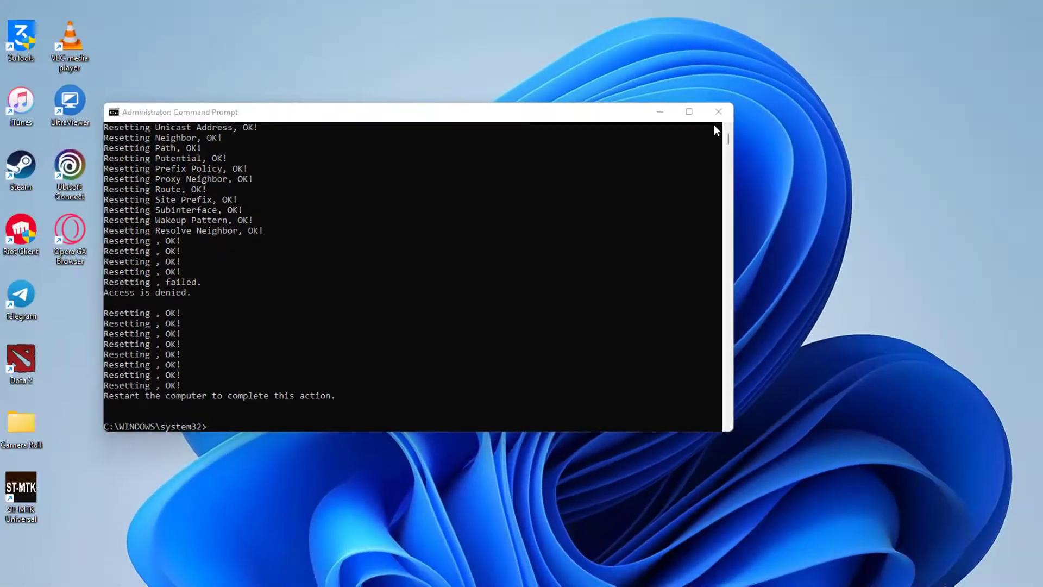
left_click(960, 28)
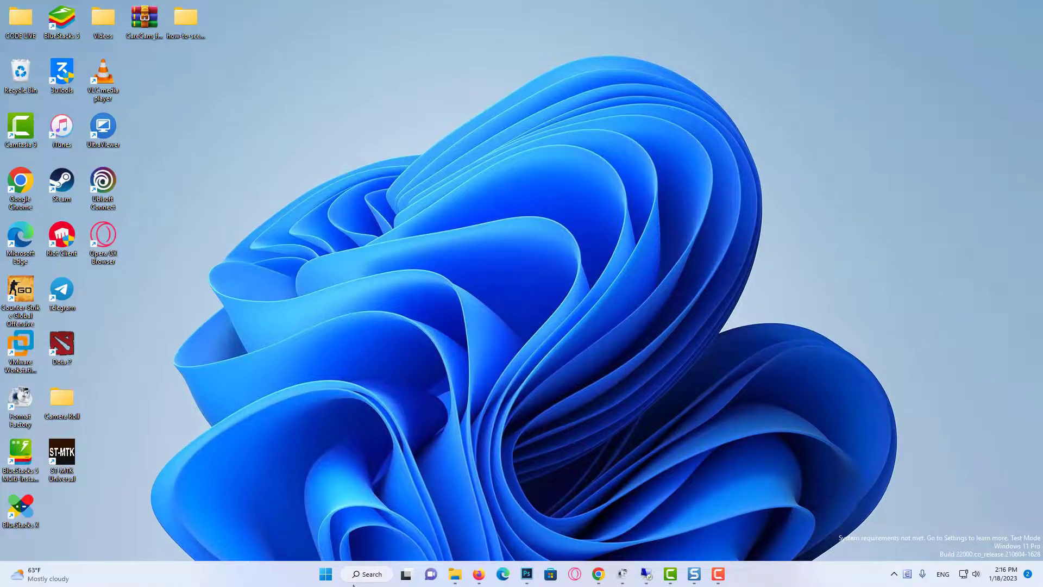
Open Control Panel from a Windows search for 'control panel'.
left_click(353, 579)
type("cont")
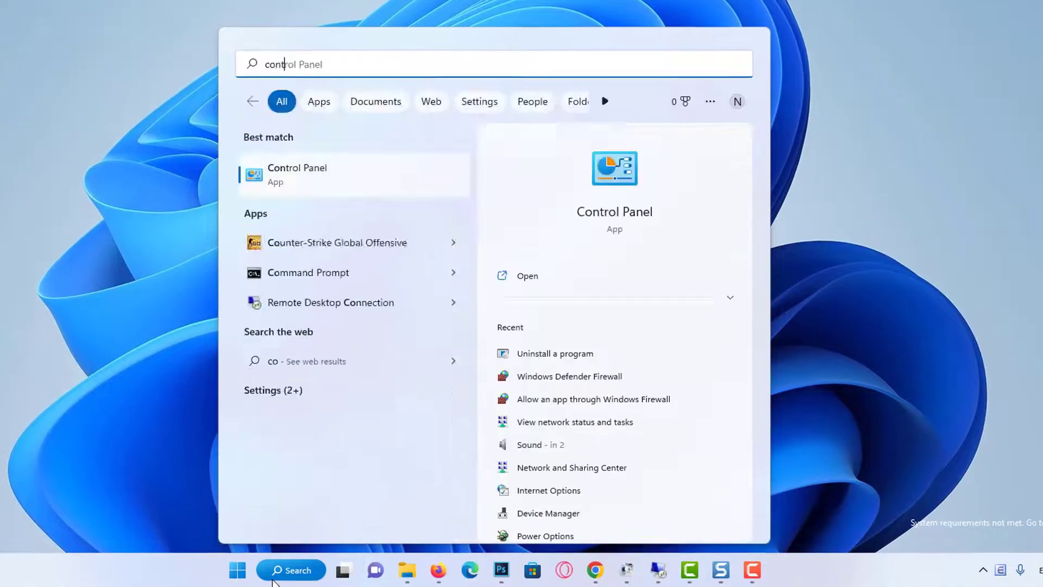
type("rol panel")
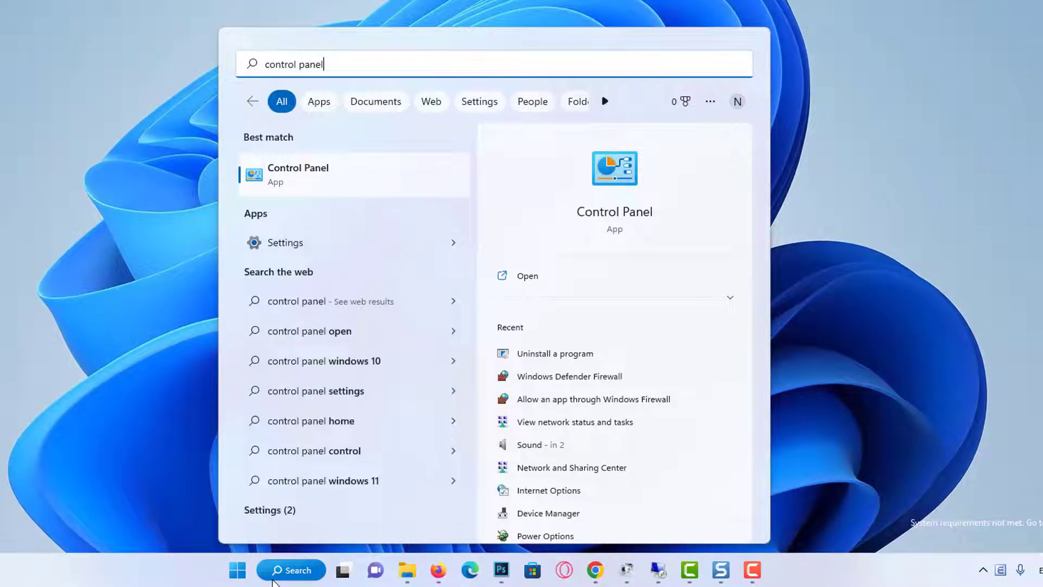
left_click(341, 174)
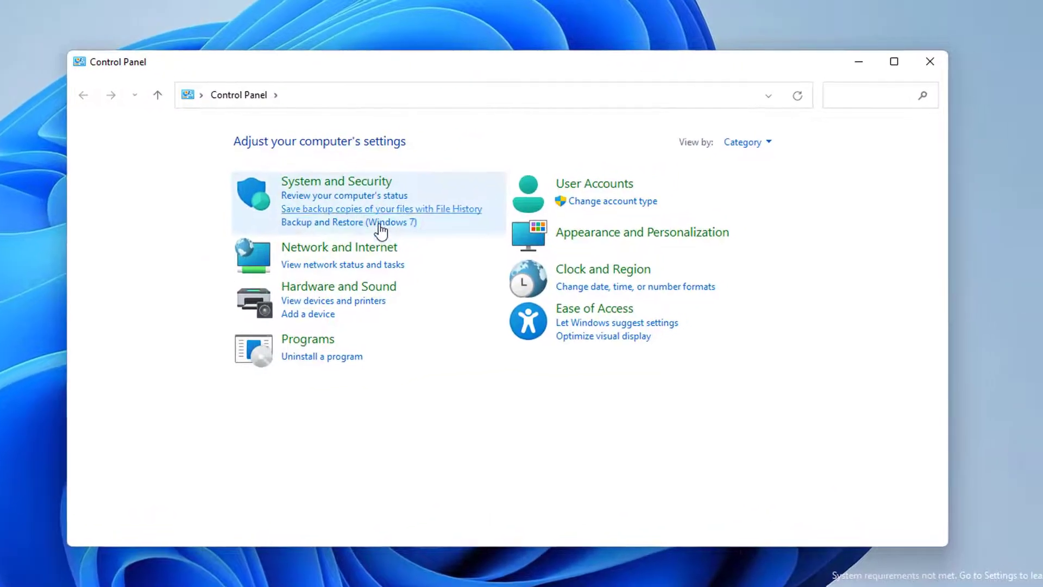
Go through Network and Internet to the Network and Sharing Center and show the Ethernet connection's status.
left_click(392, 255)
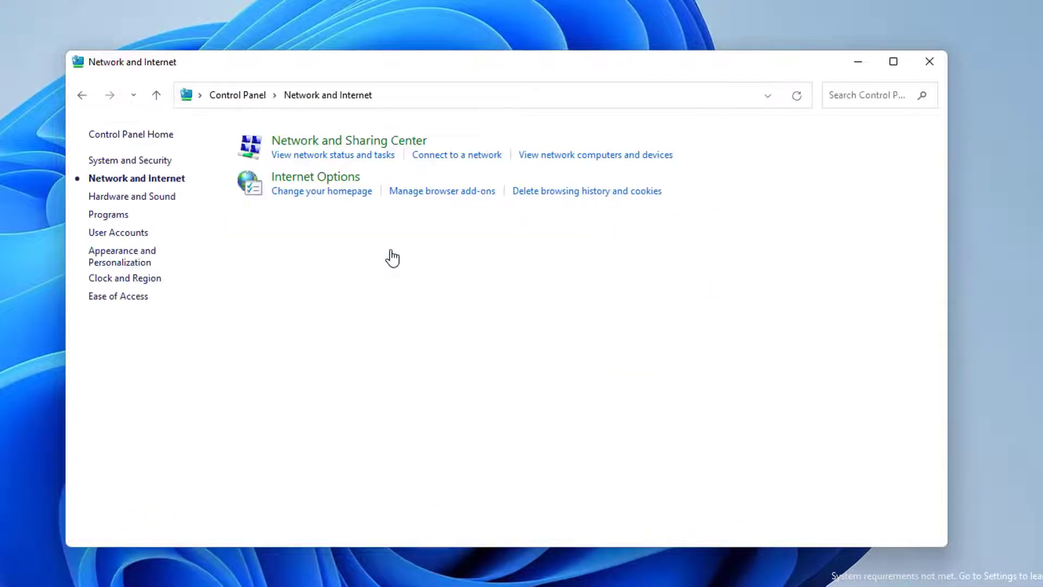
left_click(354, 145)
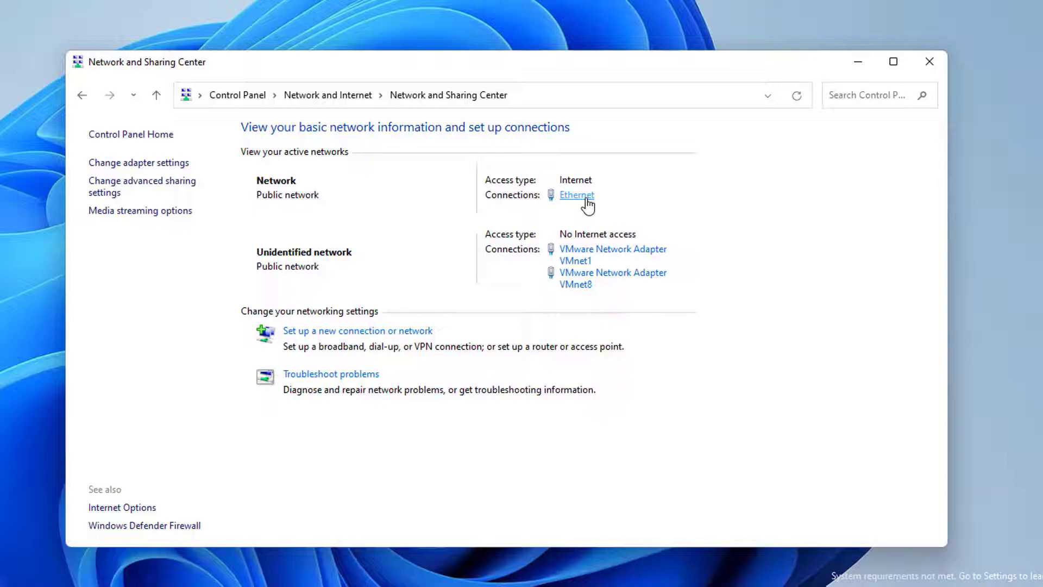
left_click(586, 200)
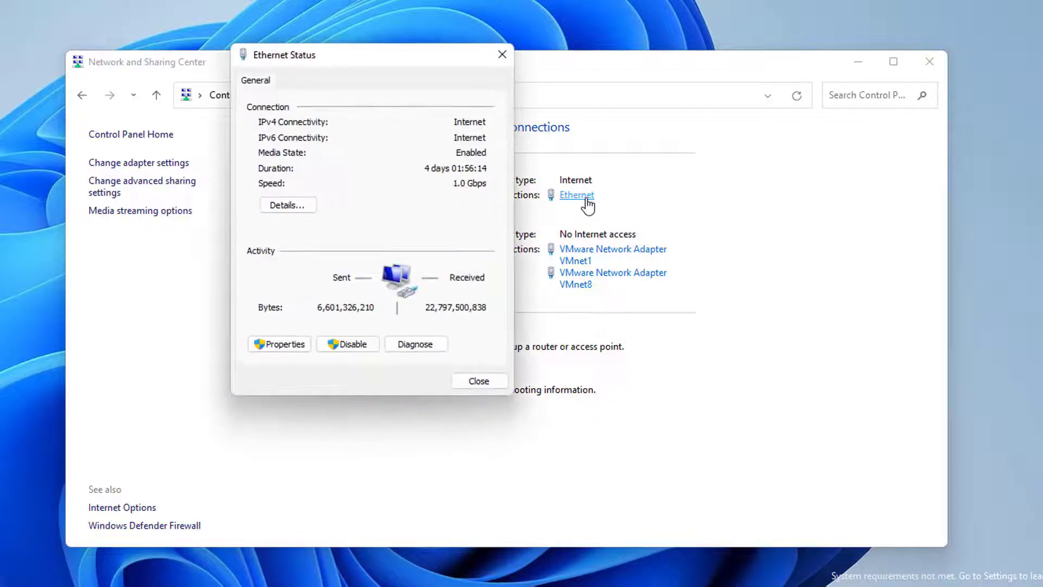
Set the Ethernet IPv4 DNS servers to 8.8.8.8 (preferred) and 8.8.4.4 (alternate), closing all dialogs.
left_click(296, 344)
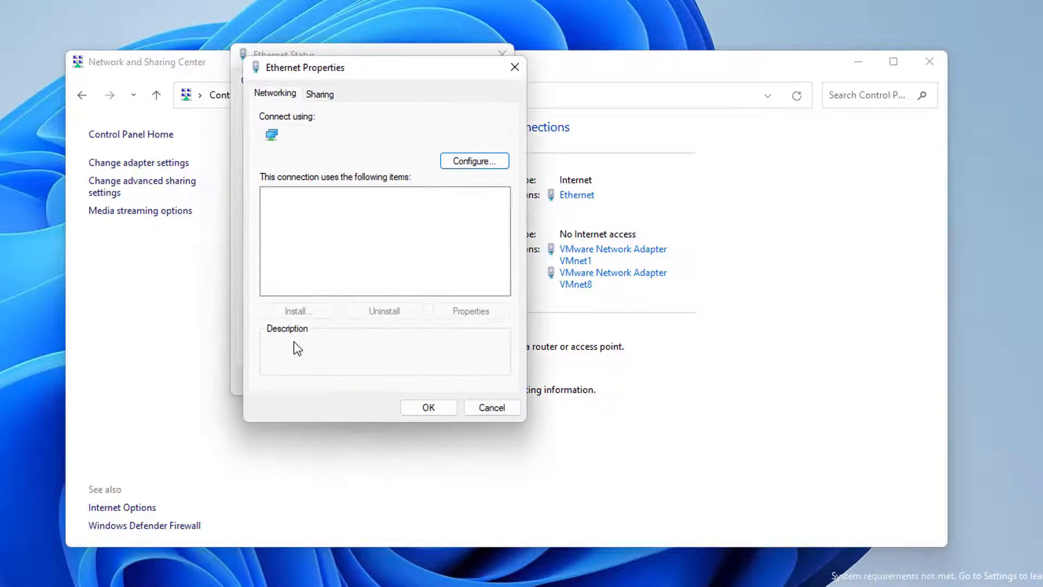
left_click(387, 250)
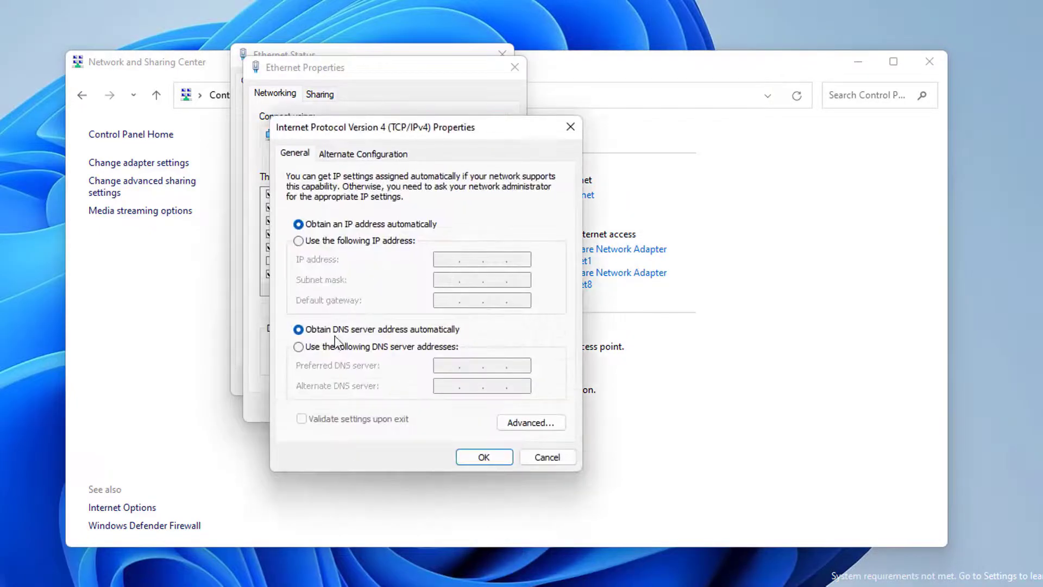
left_click(330, 350)
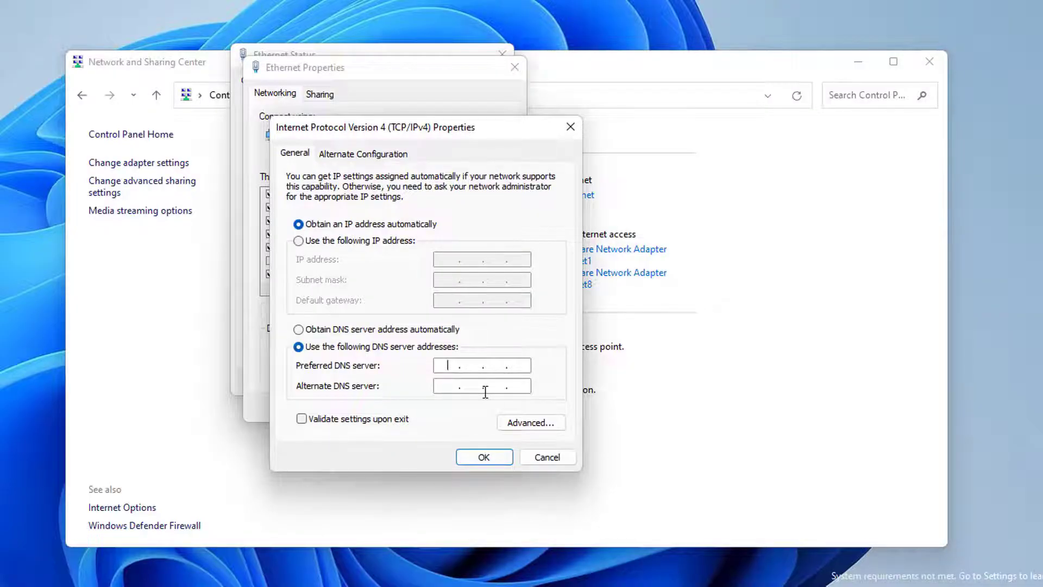
type("8")
type(".")
type("8.8.8")
type("8")
type(".8.")
type("4")
type(".4")
left_click(484, 457)
left_click(428, 409)
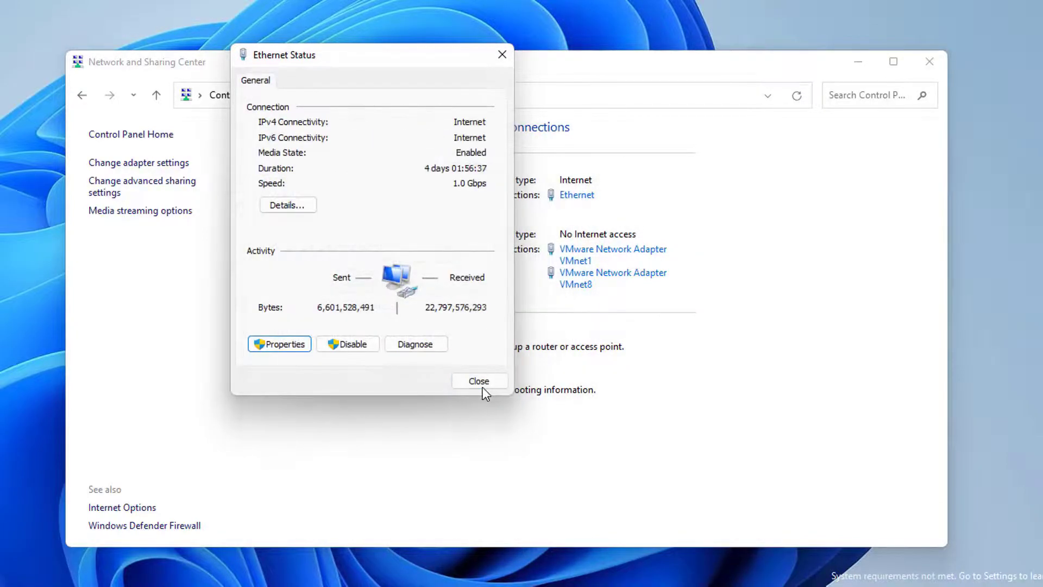
left_click(483, 386)
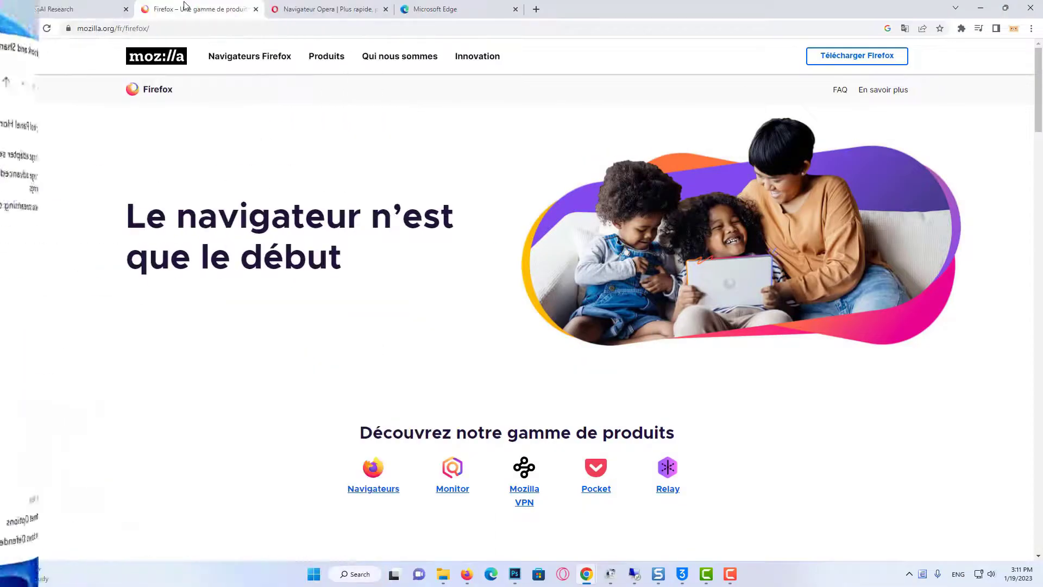
Look over the Opera browser page, then switch to the Microsoft Edge product page.
left_click(342, 12)
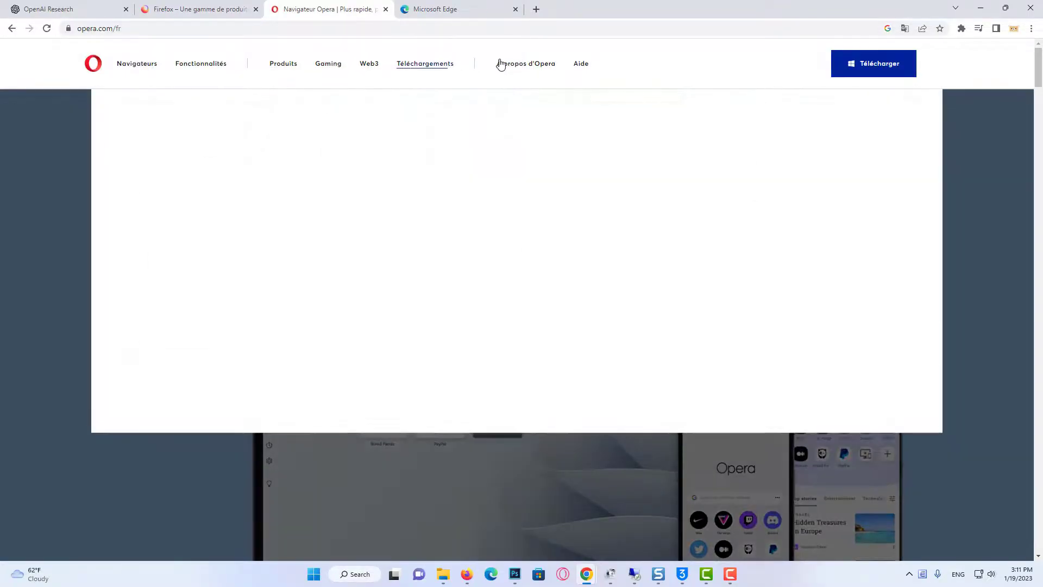
mouse_move(501, 64)
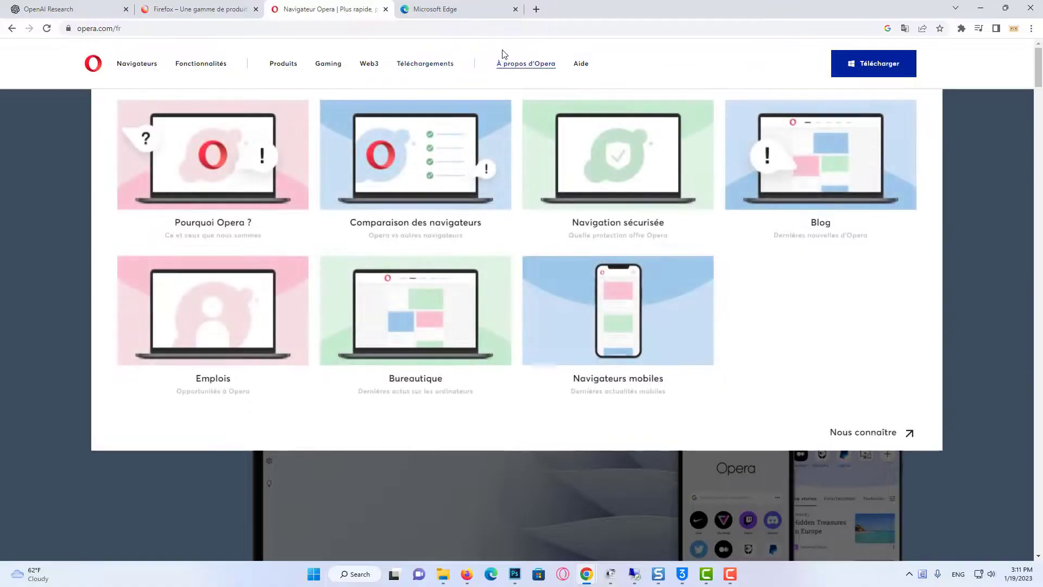
left_click(472, 15)
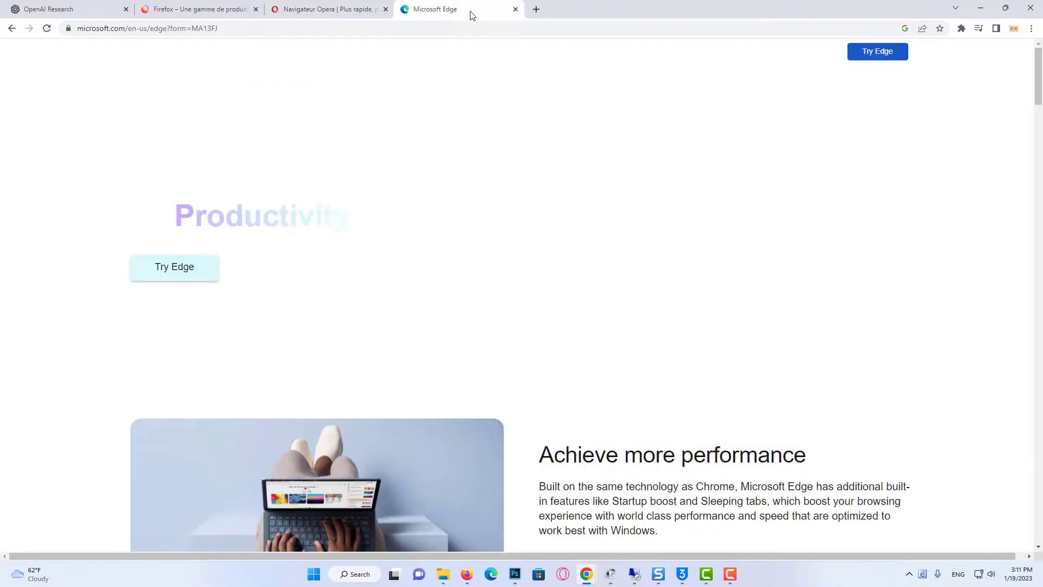